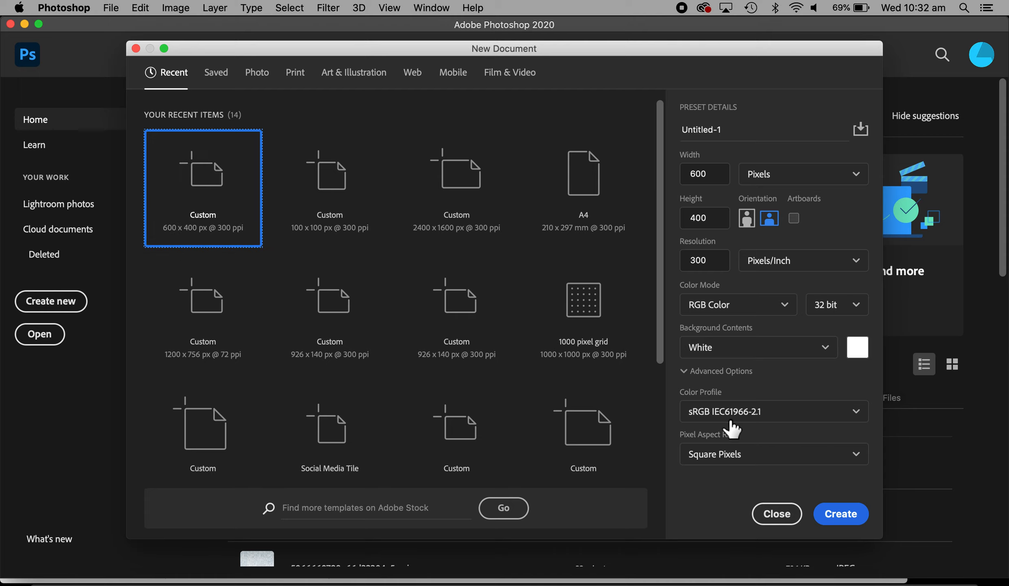
# Create a white 600 x 400 px document at 300 ppi and add the text "Tiles" centred on the canvas
pyautogui.click(841, 514)
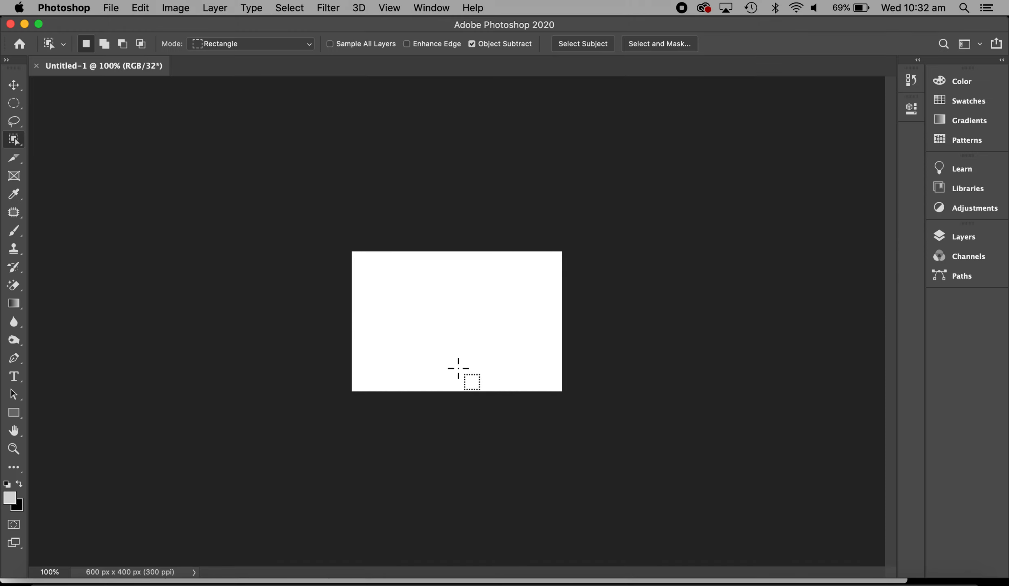
pyautogui.click(18, 378)
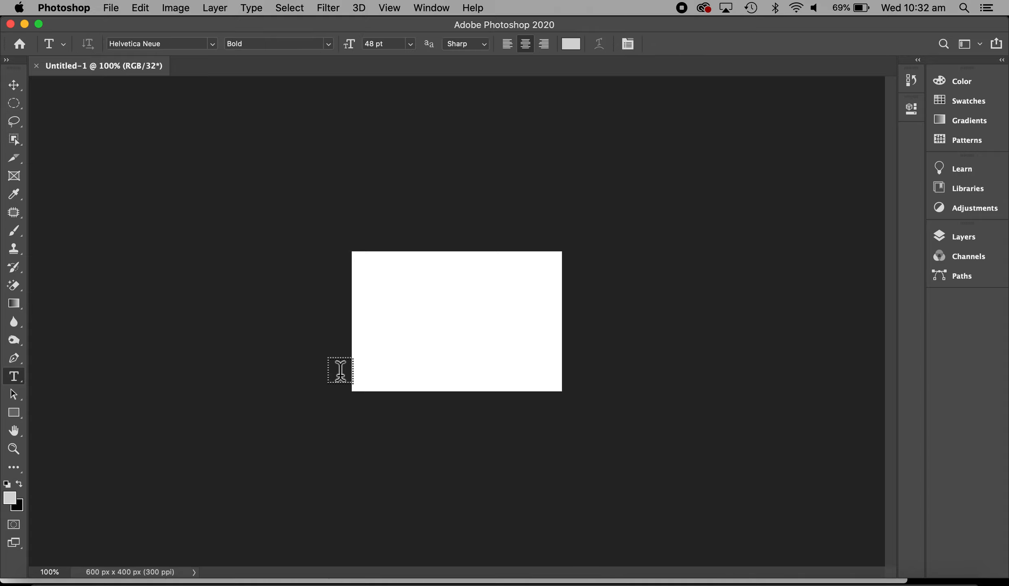
pyautogui.click(374, 298)
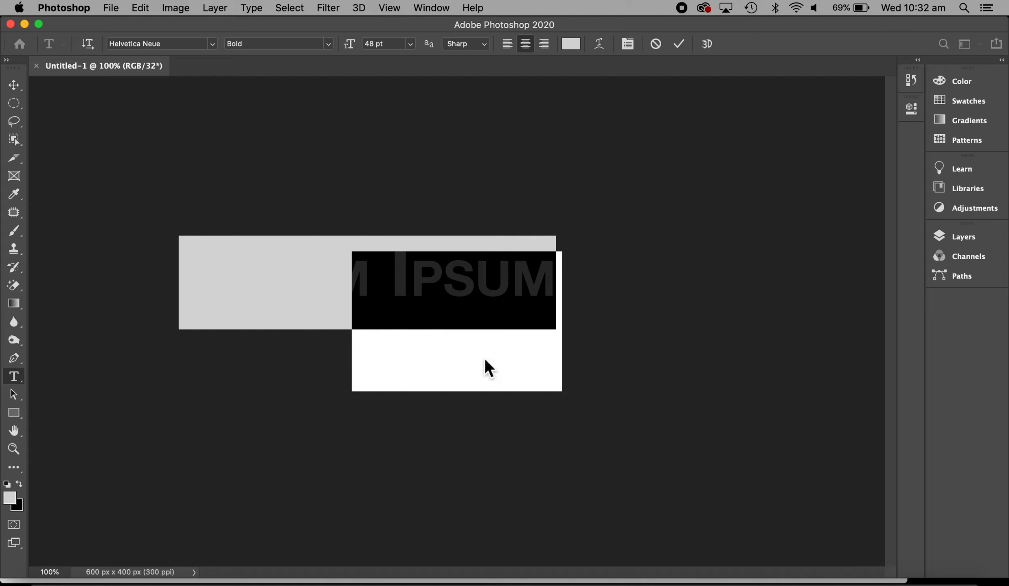
pyautogui.write('Tiles')
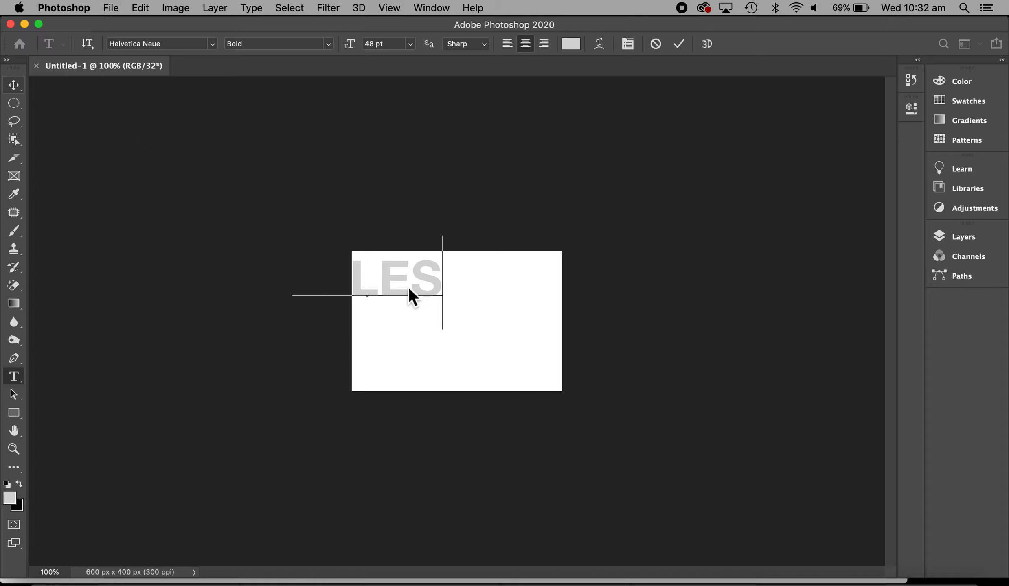
pyautogui.moveTo(397, 279); pyautogui.dragTo(472, 320)
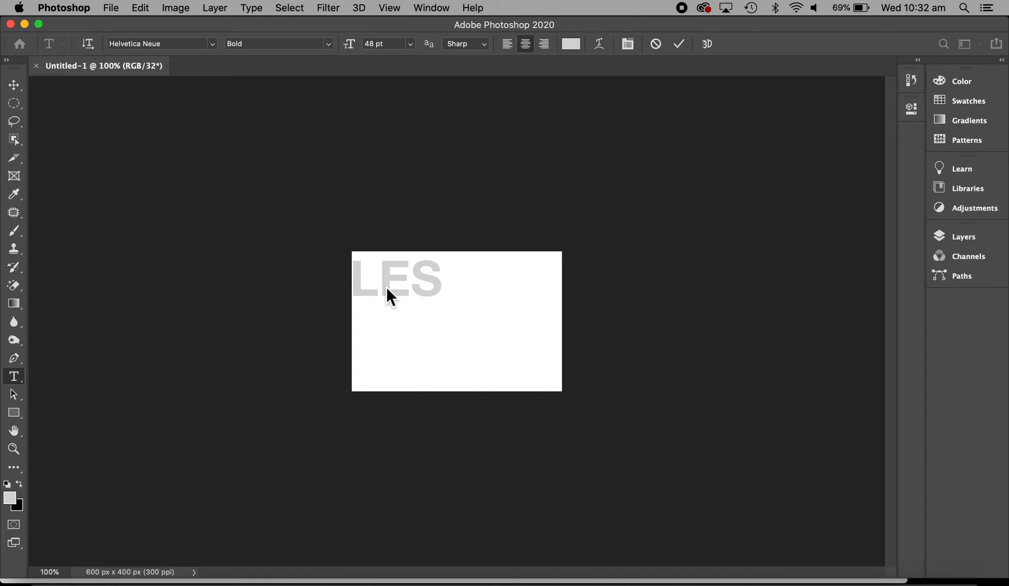
pyautogui.moveTo(386, 290); pyautogui.dragTo(489, 332)
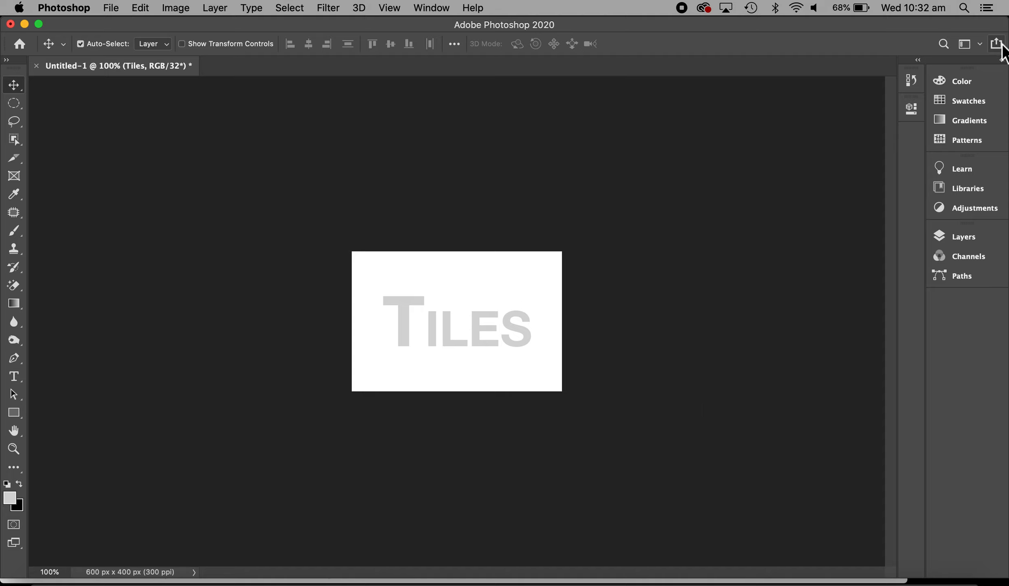
# Expand the collapsed panels and switch the visibility of the Background and Tiles layers off and on
pyautogui.click(1002, 60)
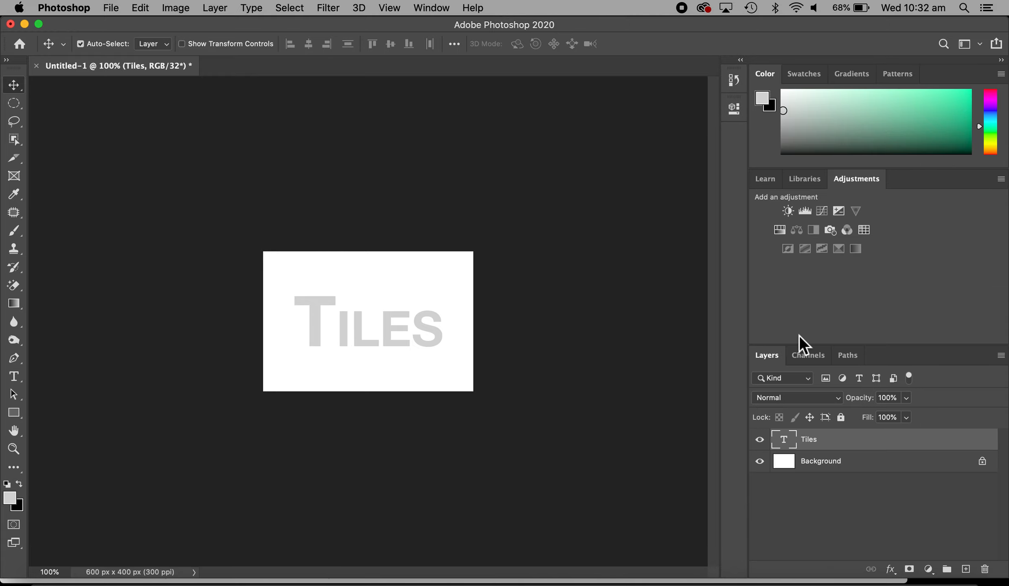
pyautogui.click(768, 466)
pyautogui.click(768, 467)
pyautogui.click(764, 442)
pyautogui.click(765, 442)
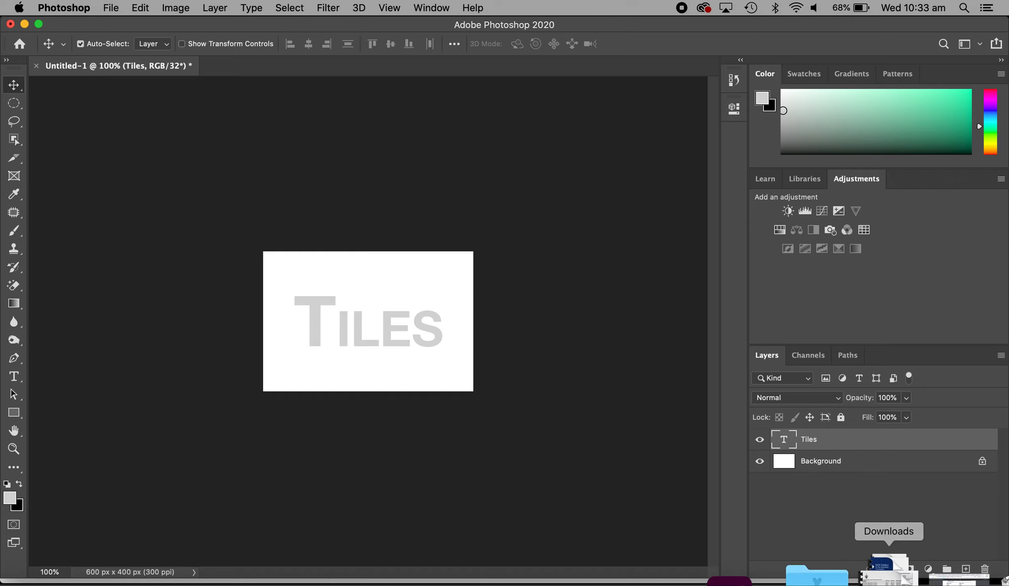
pyautogui.click(889, 572)
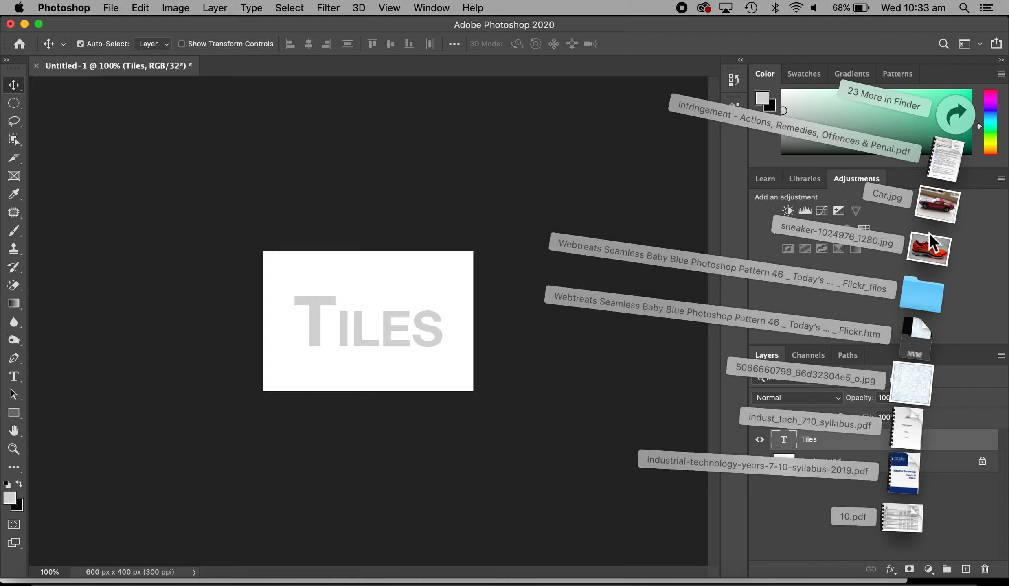
pyautogui.click(531, 456)
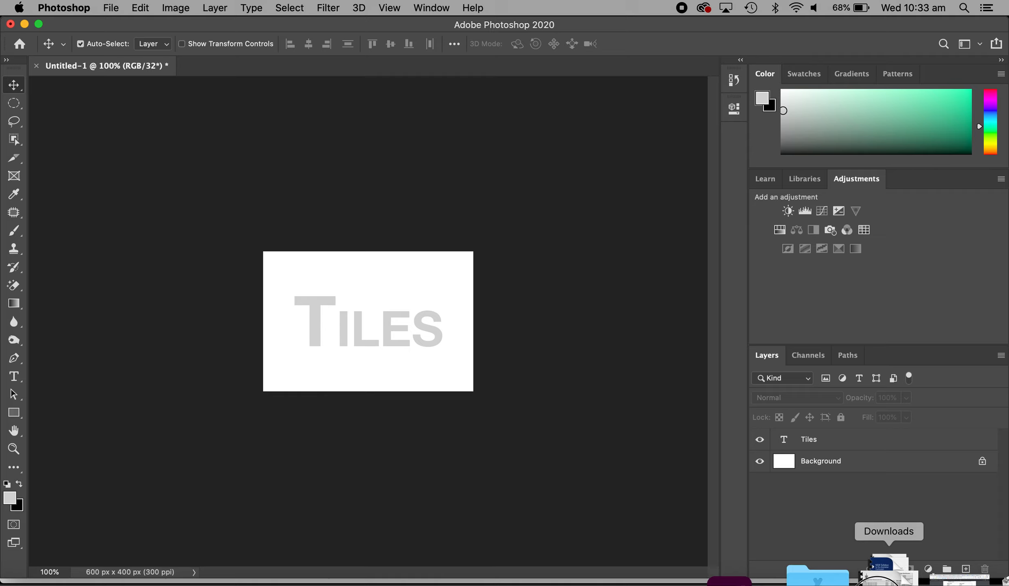
pyautogui.click(889, 570)
pyautogui.moveTo(905, 381); pyautogui.dragTo(356, 321)
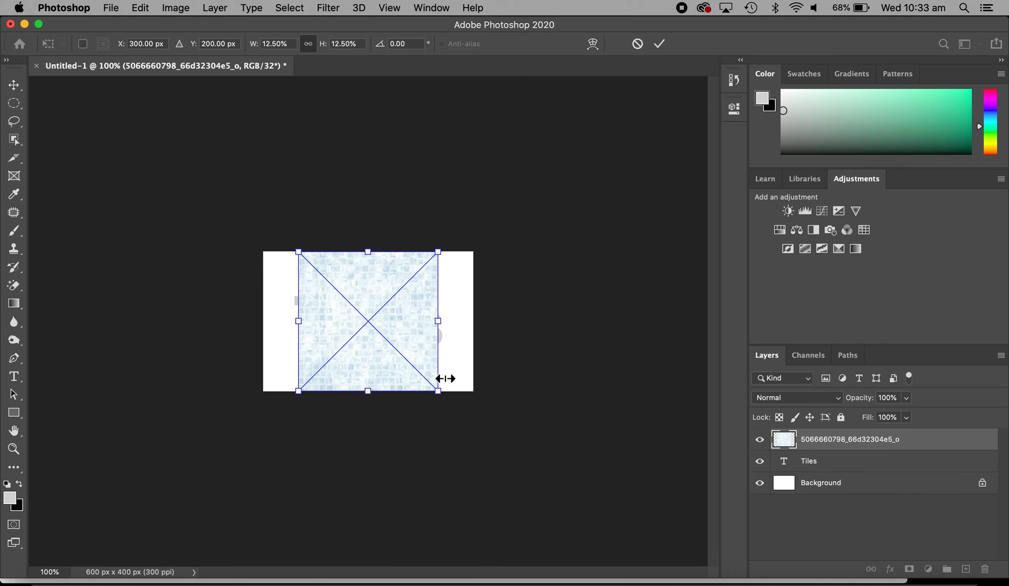
pyautogui.moveTo(443, 394); pyautogui.dragTo(523, 468)
pyautogui.moveTo(385, 330)
pyautogui.mouseDown()
pyautogui.moveTo(379, 322)
pyautogui.moveTo(398, 324)
pyautogui.mouseUp()
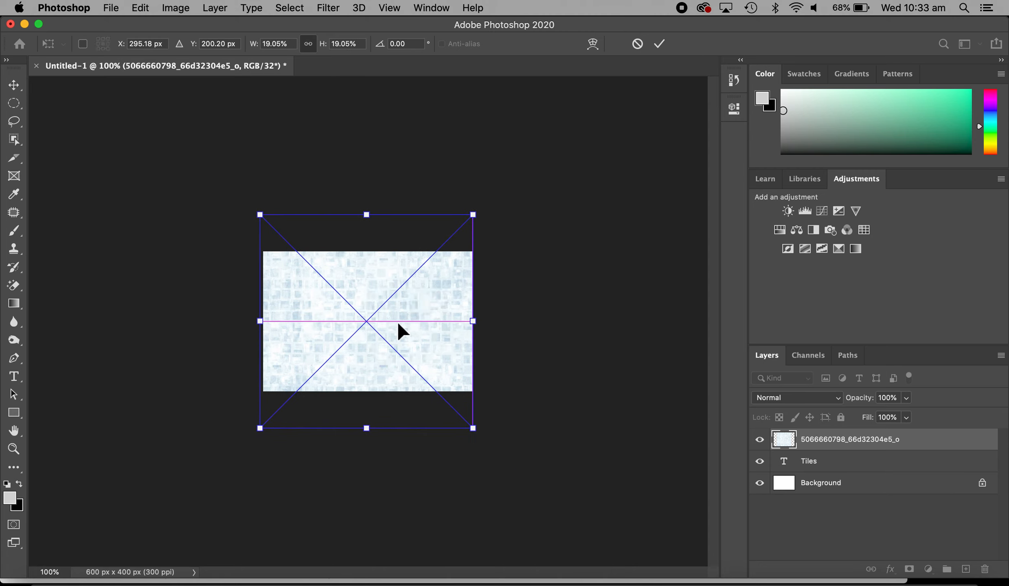
pyautogui.press('Return')
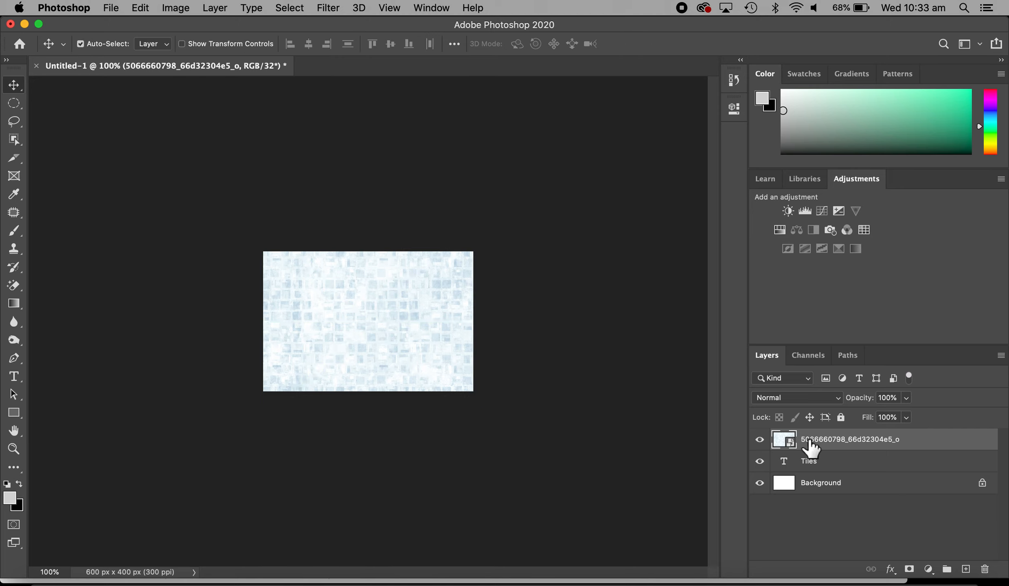
# Check the layer stack by hiding and showing the tile image layer and the Background layer
pyautogui.click(760, 440)
pyautogui.click(760, 440)
pyautogui.click(760, 483)
pyautogui.click(761, 483)
# Create a clipping mask that confines the tile image to the Tiles text layer
pyautogui.rightClick(834, 441)
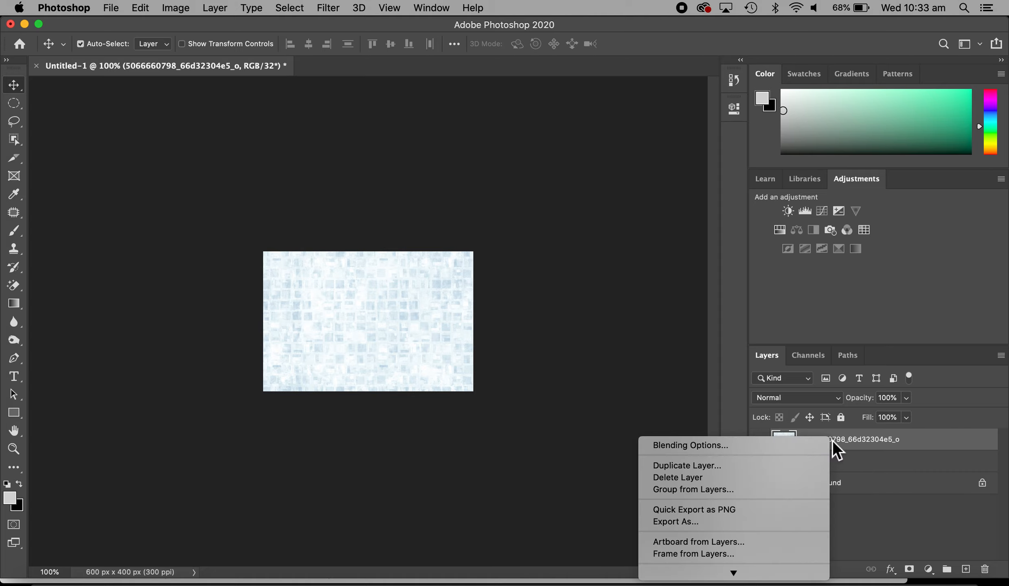
pyautogui.moveTo(770, 579)
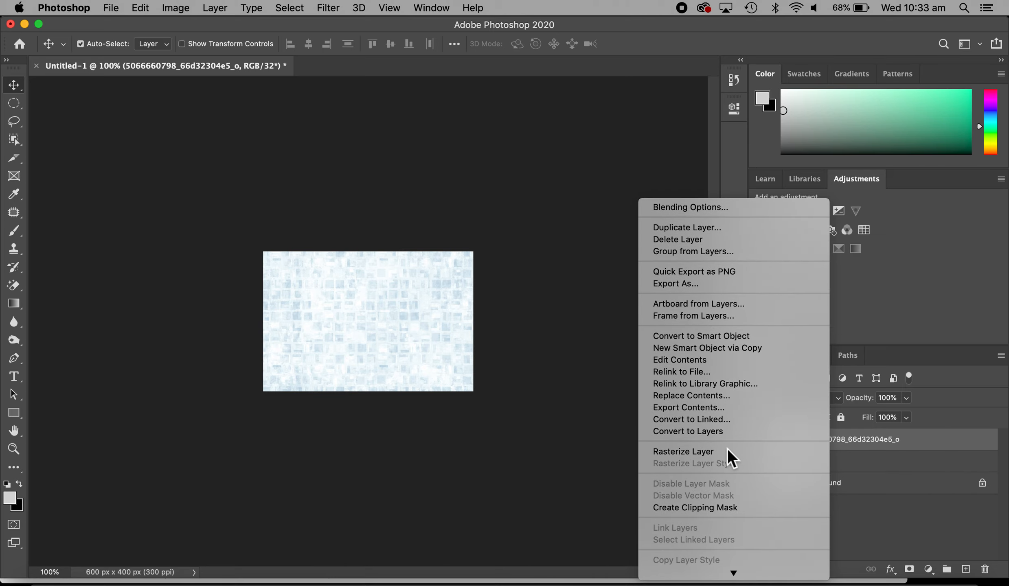
pyautogui.click(699, 509)
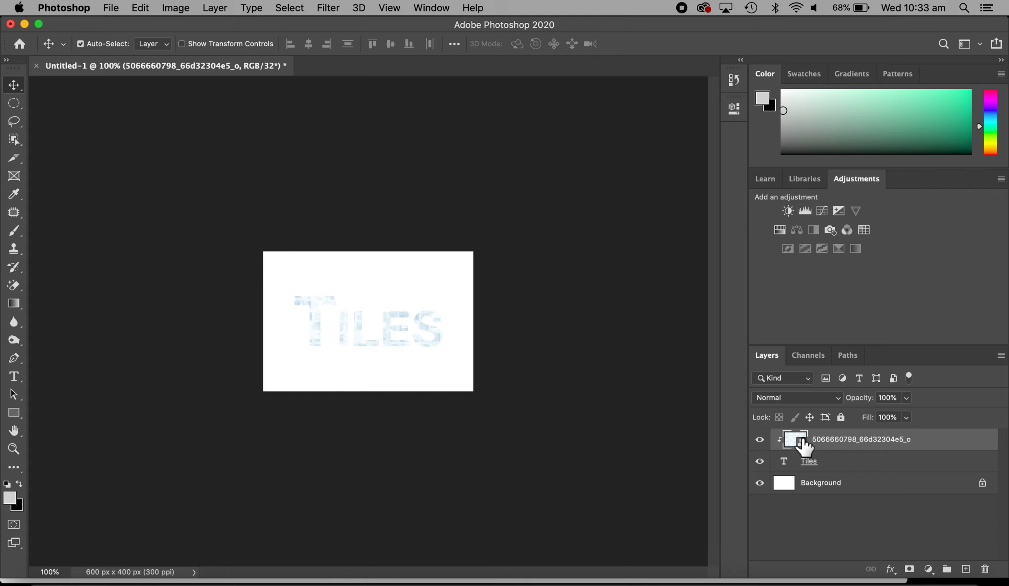
# Inspect the tile-filled lettering up close, with the Background layer hidden and shown again
pyautogui.scroll(1, 330, 308)
pyautogui.scroll(10, 330, 308)
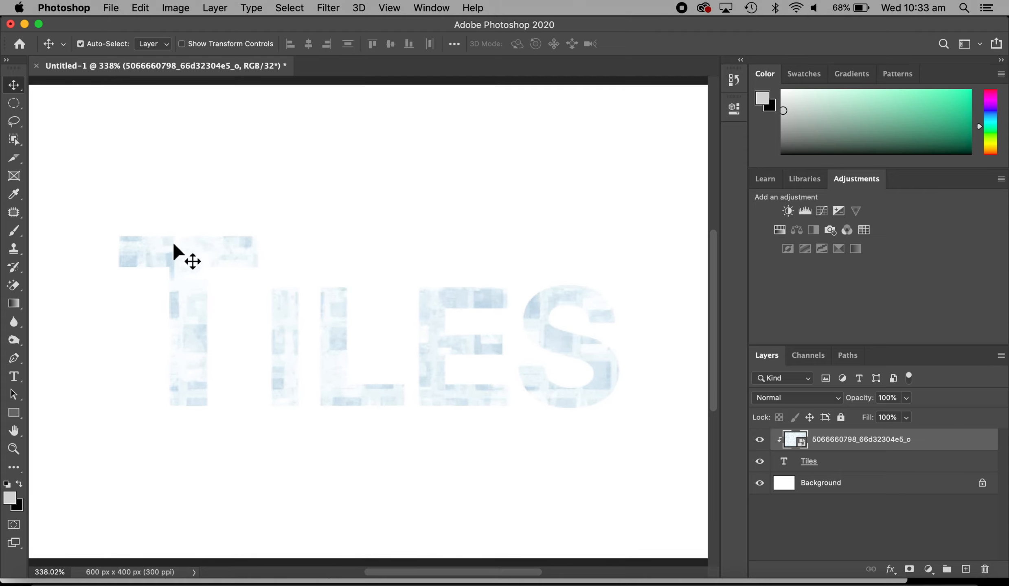
pyautogui.click(837, 467)
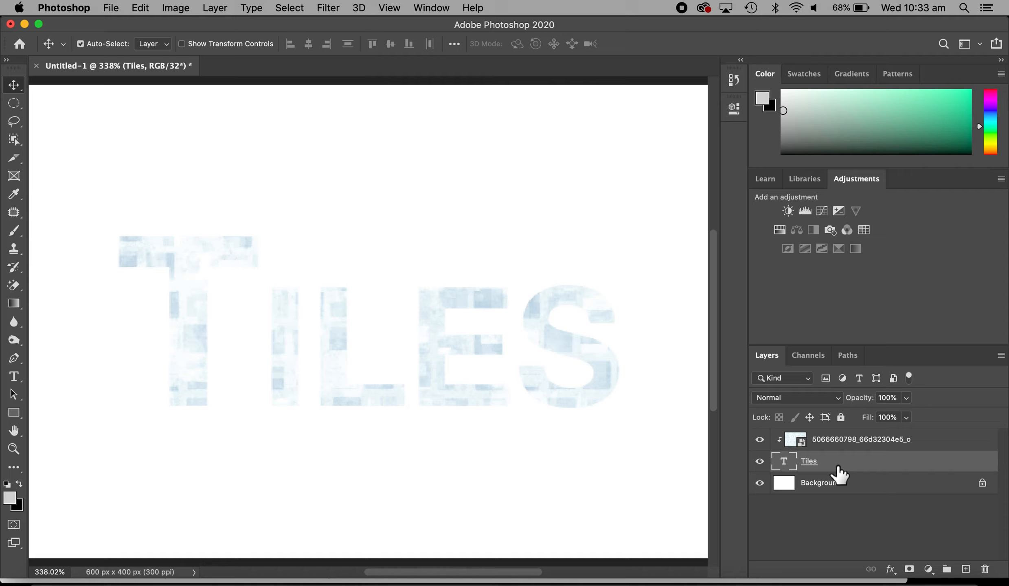
pyautogui.click(761, 483)
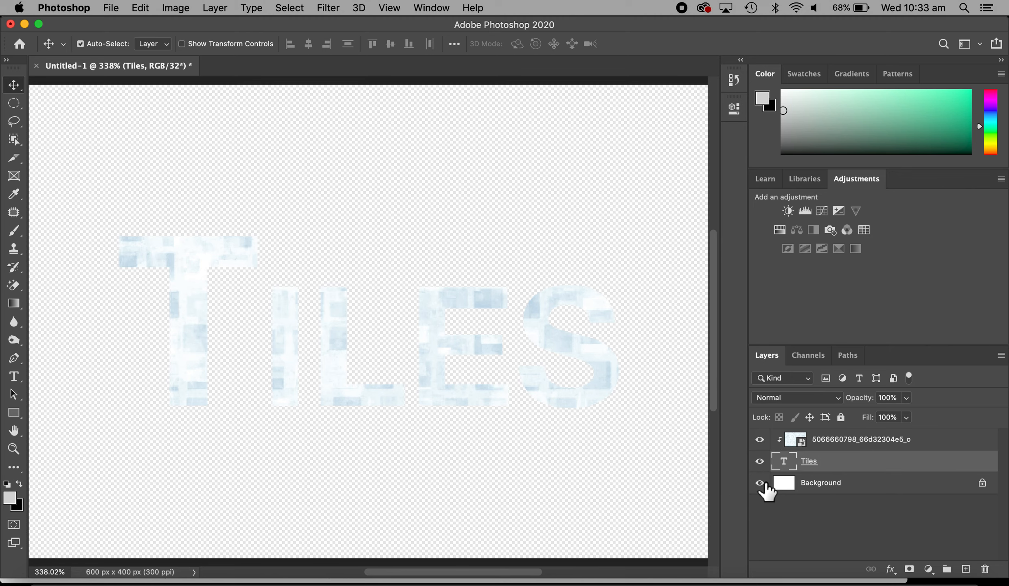
pyautogui.click(759, 483)
# Add a Hue/Saturation adjustment above the tile image and set Blues to hue +104, saturation +36 and lightness -40
pyautogui.click(838, 448)
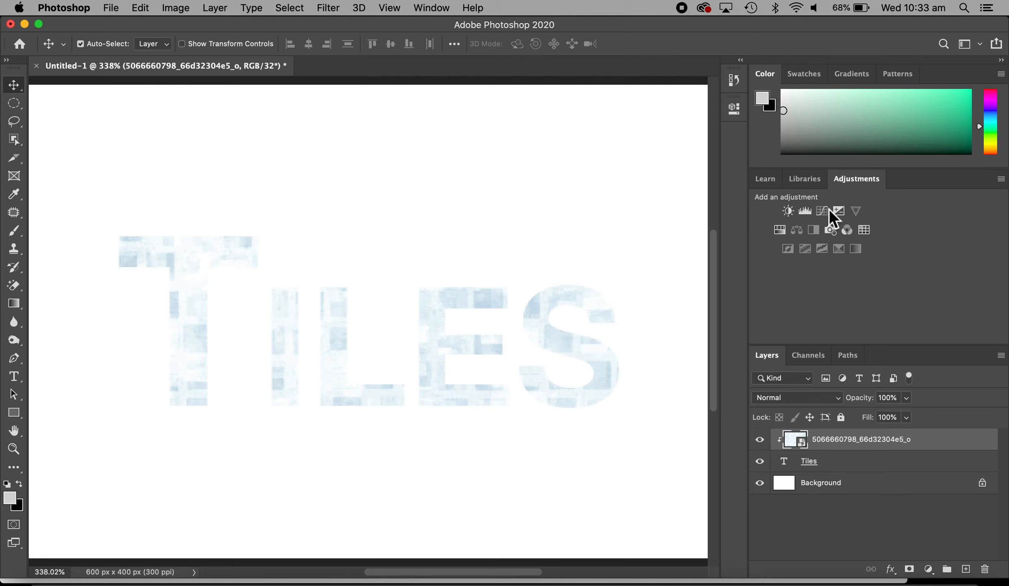
pyautogui.click(781, 229)
pyautogui.moveTo(620, 205); pyautogui.dragTo(567, 198)
pyautogui.click(597, 172)
pyautogui.click(597, 220)
pyautogui.moveTo(615, 257); pyautogui.dragTo(581, 261)
pyautogui.moveTo(615, 230); pyautogui.dragTo(676, 203)
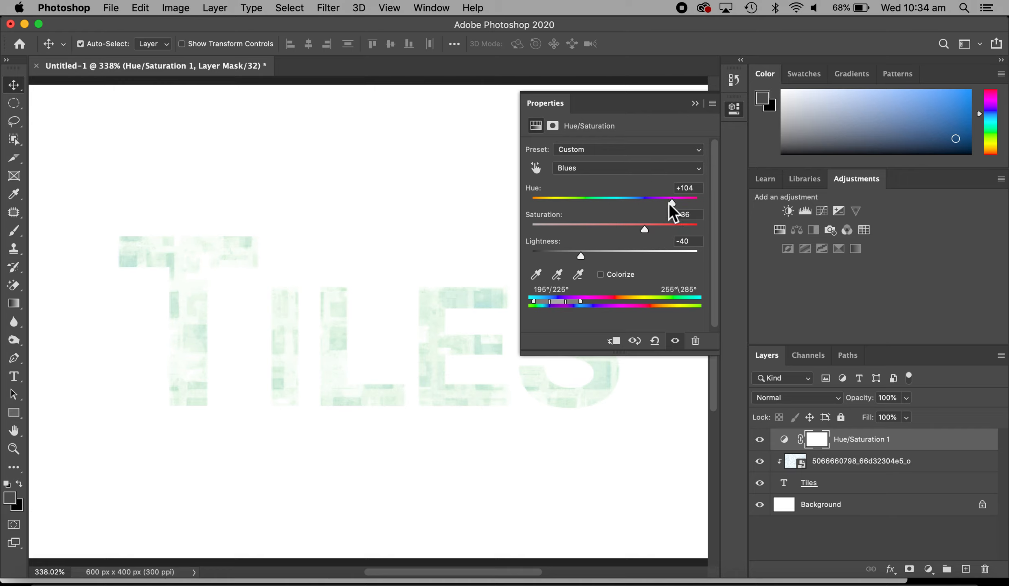
# Set the Greens range of the Hue/Saturation adjustment to hue -62, saturation +70 and lightness -82, and close its properties
pyautogui.click(611, 168)
pyautogui.click(594, 149)
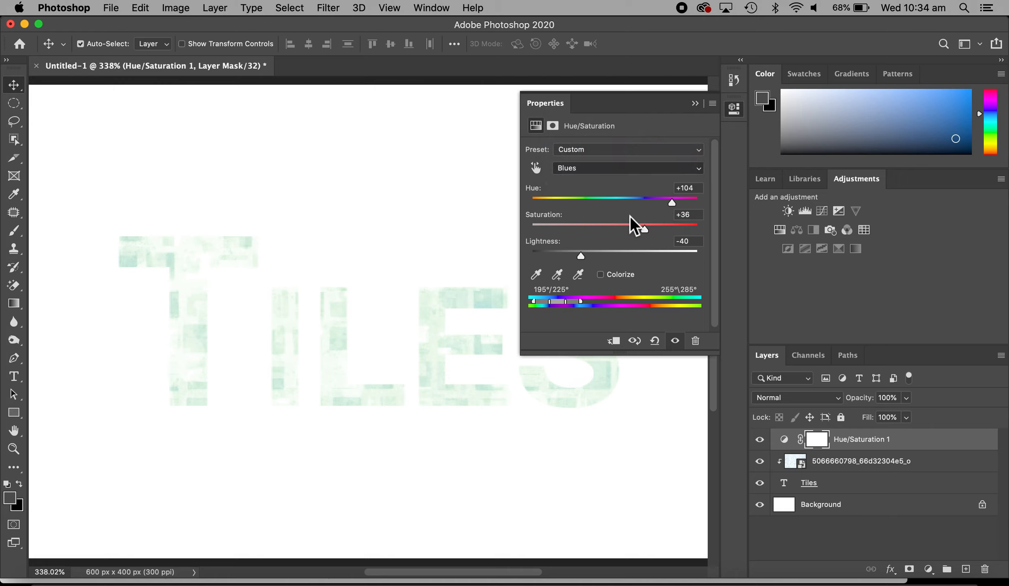
pyautogui.moveTo(617, 255); pyautogui.dragTo(548, 261)
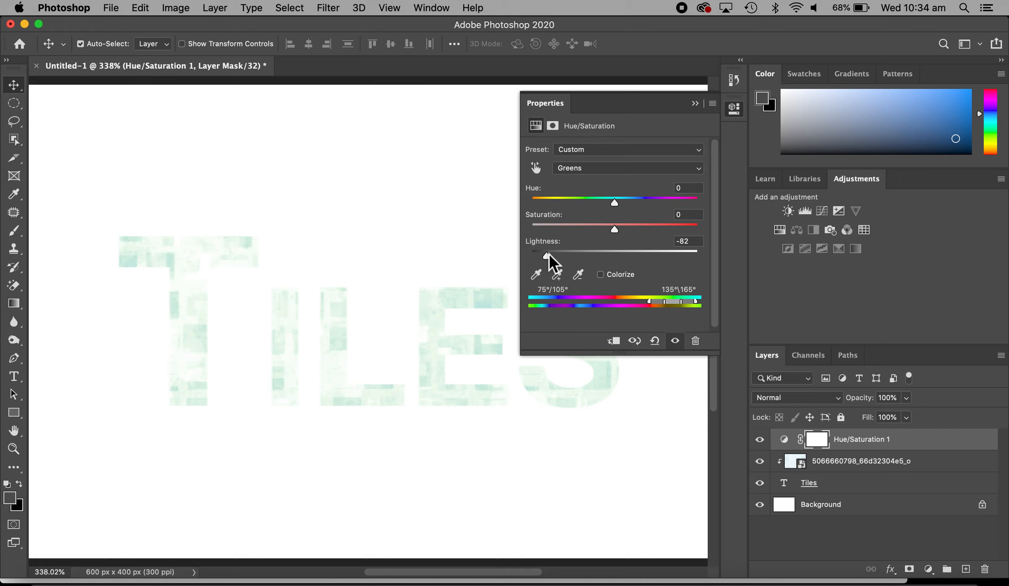
pyautogui.moveTo(616, 231); pyautogui.dragTo(673, 230)
pyautogui.moveTo(615, 202); pyautogui.dragTo(573, 205)
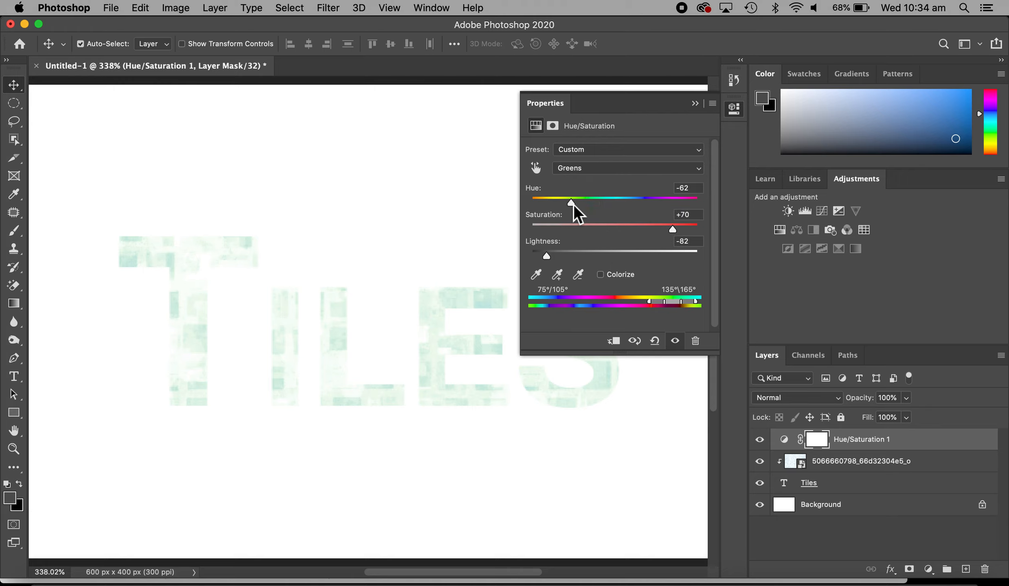
pyautogui.click(733, 108)
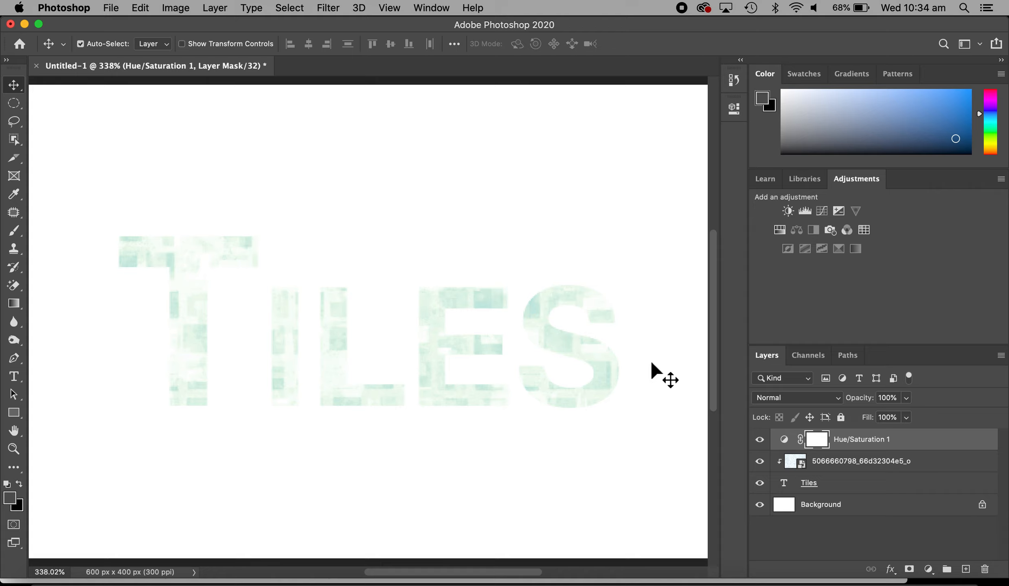
# Hide the Tiles text layer and the Hue/Saturation adjustment layer
pyautogui.press('super+0')
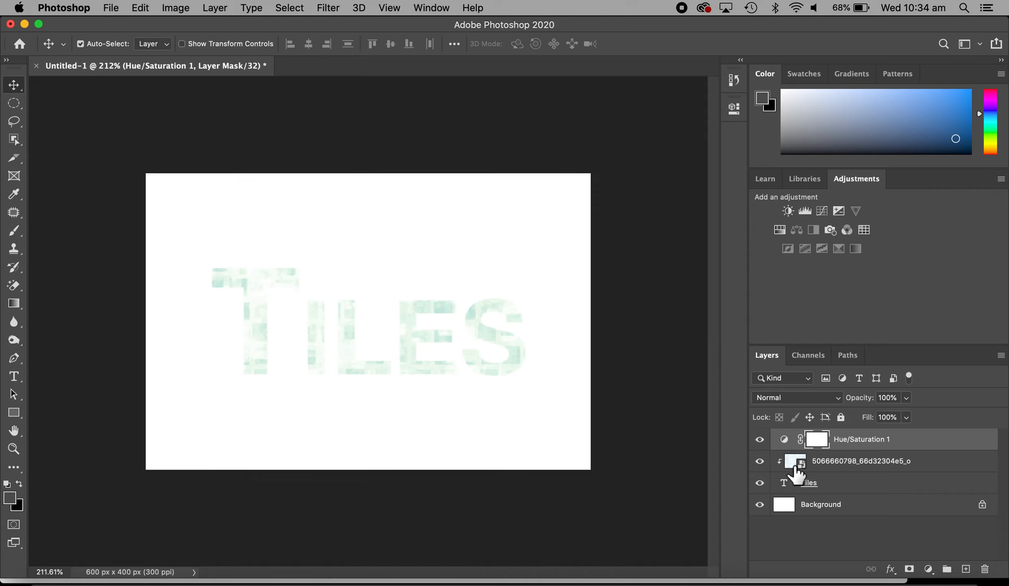
pyautogui.click(760, 484)
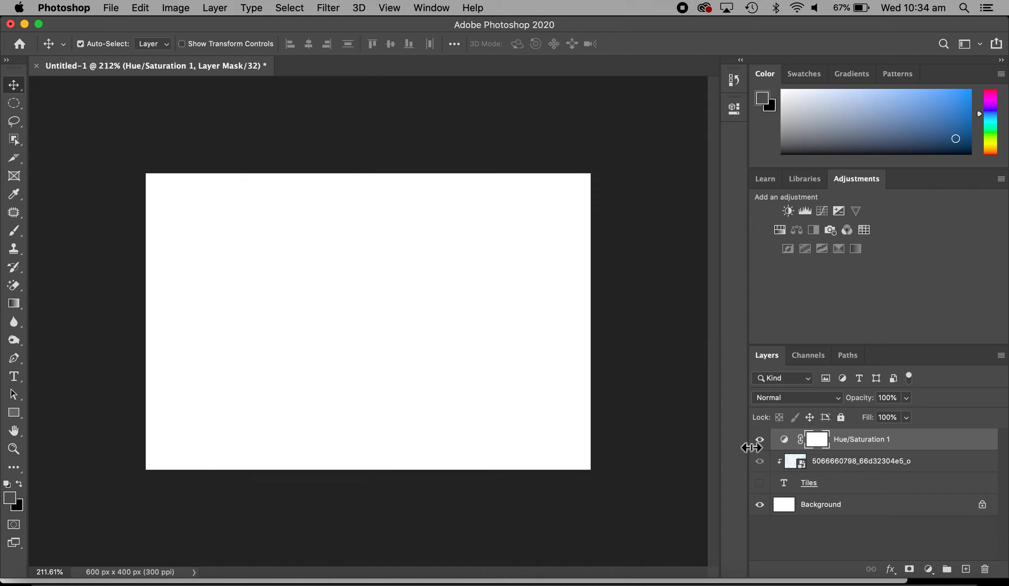
pyautogui.click(760, 439)
# Draw a large five-sided polygon shape with the Polygon tool and move it near the middle of the canvas
pyautogui.click(15, 413)
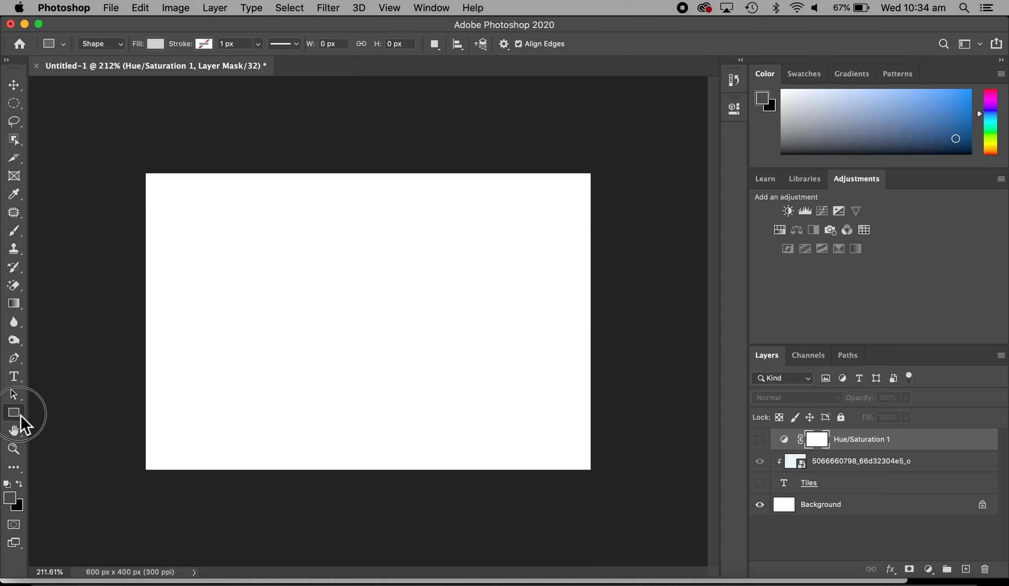
pyautogui.rightClick(20, 415)
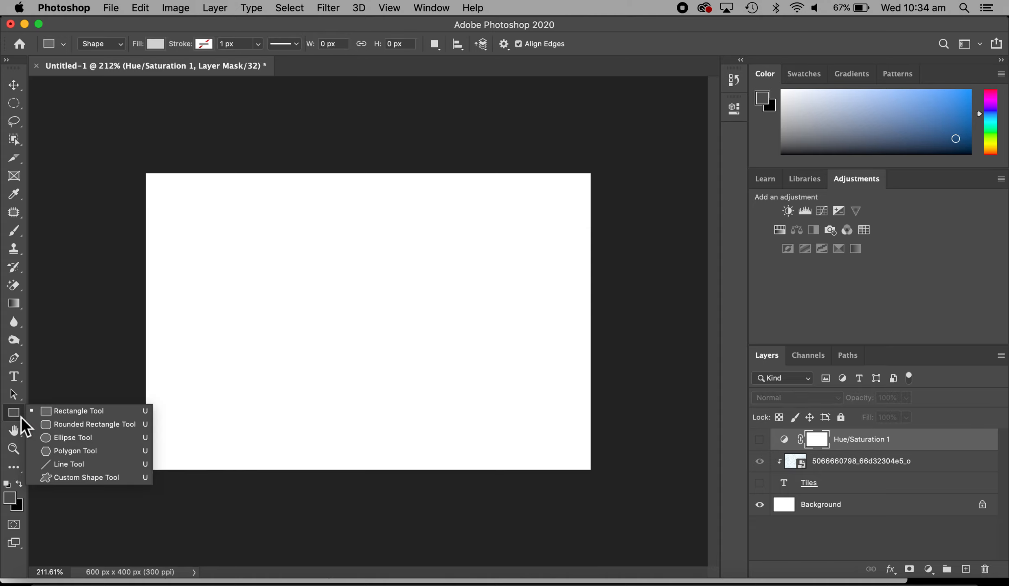
pyautogui.click(63, 451)
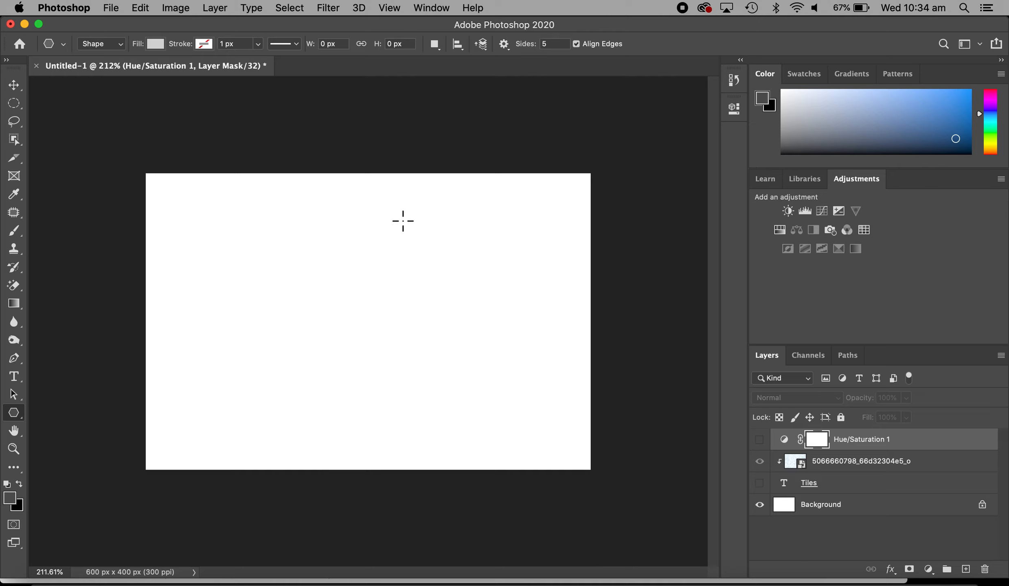
pyautogui.moveTo(282, 263); pyautogui.dragTo(379, 353)
pyautogui.click(13, 85)
pyautogui.moveTo(267, 243); pyautogui.dragTo(335, 297)
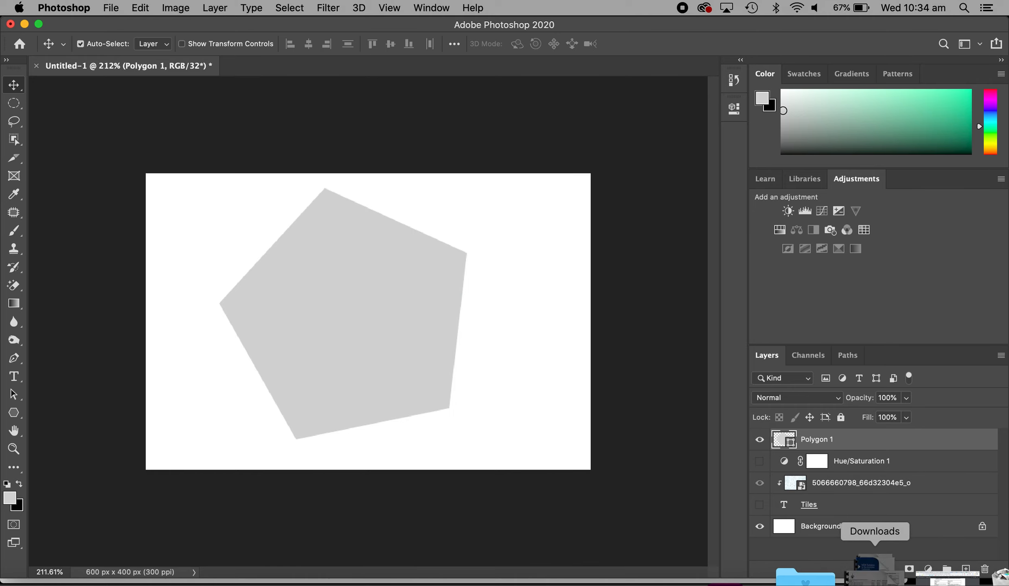
pyautogui.click(868, 577)
pyautogui.moveTo(915, 390); pyautogui.dragTo(384, 319)
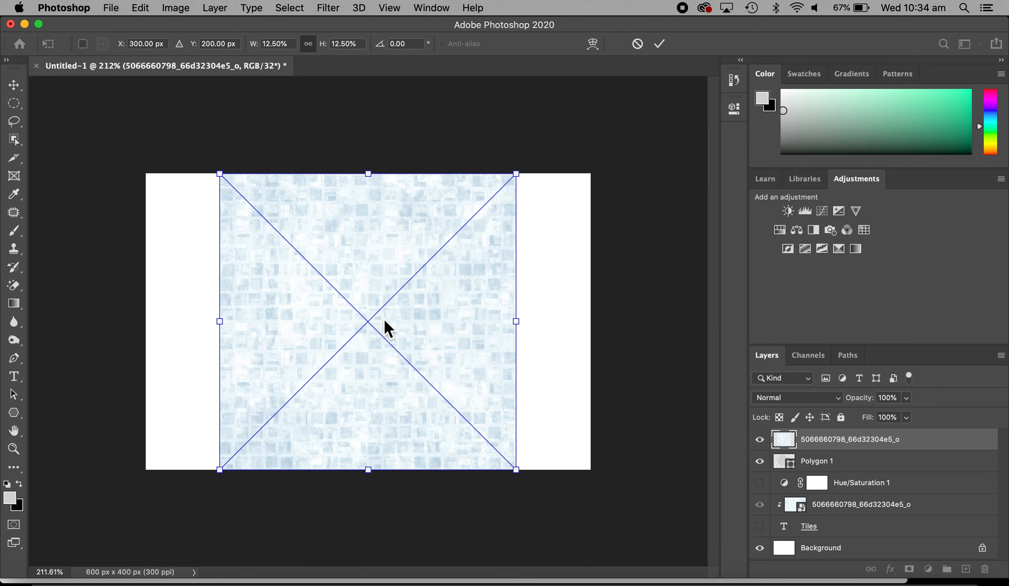
pyautogui.rightClick(851, 449)
pyautogui.moveTo(757, 579)
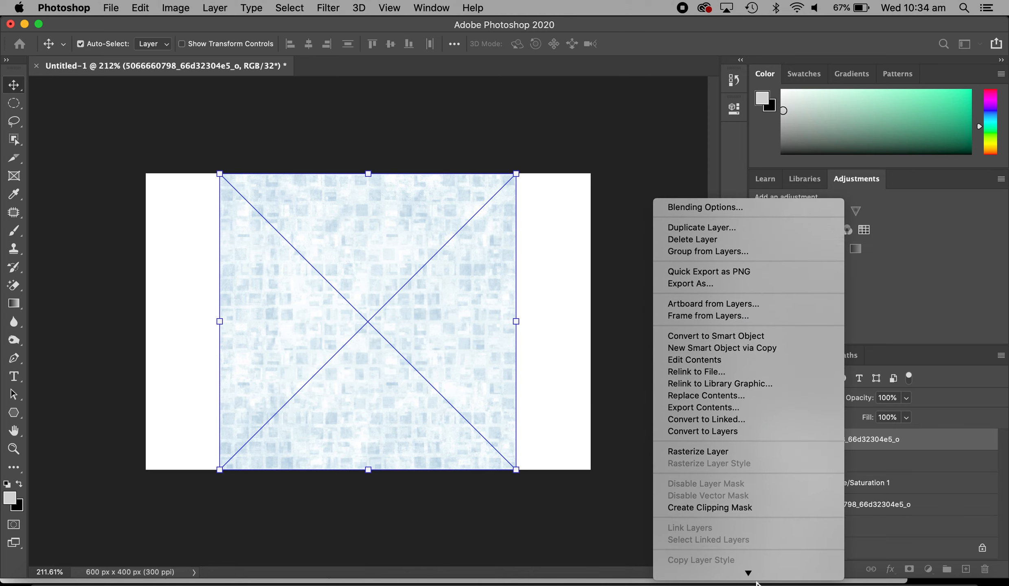
pyautogui.click(749, 462)
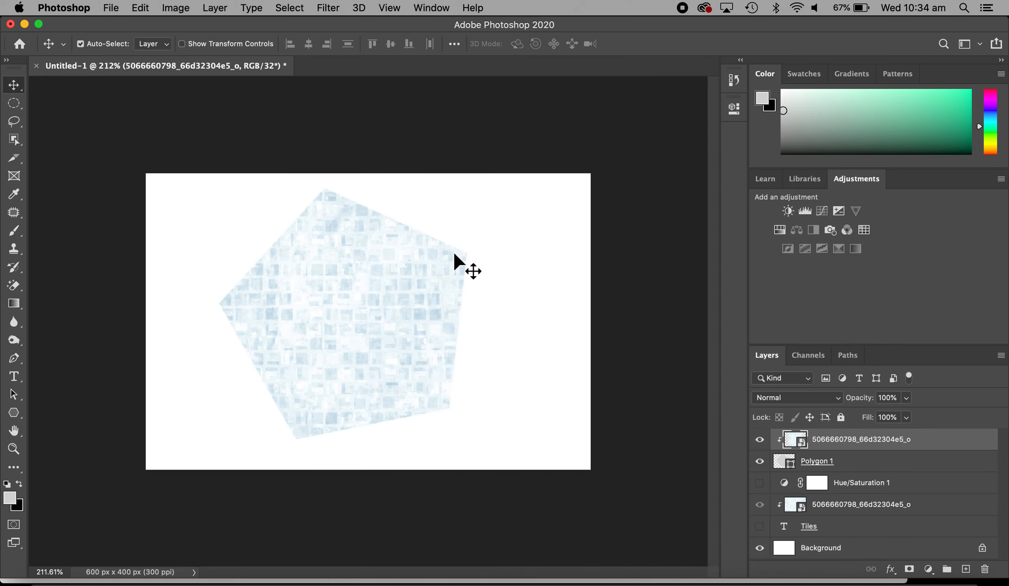